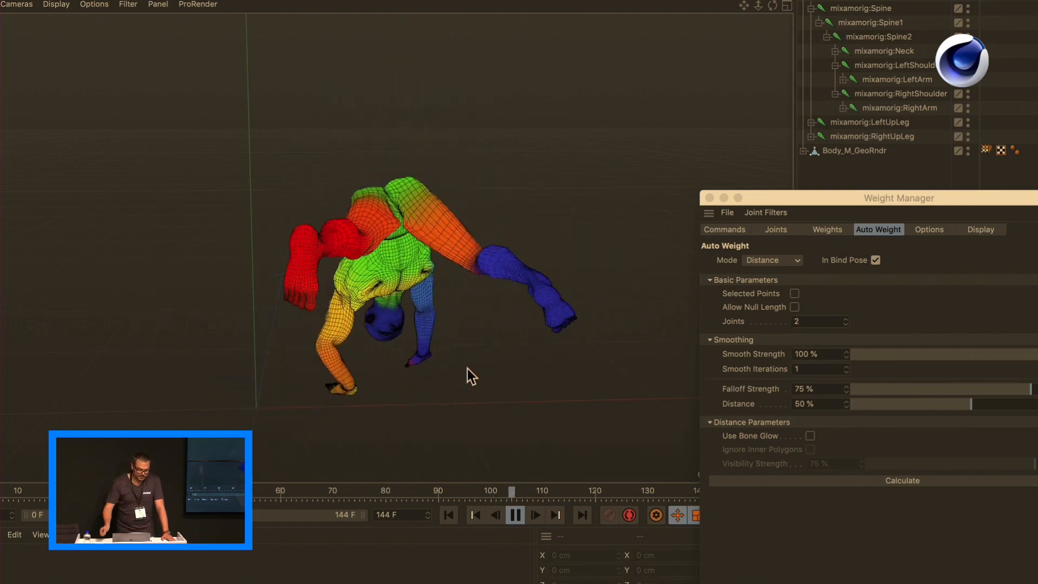
Examine the joint weighting on the character's torso and hips in the pose at frame 117.
left_click(516, 514)
left_click_drag(551, 491, 582, 492)
scroll(358, 254, "up", 10)
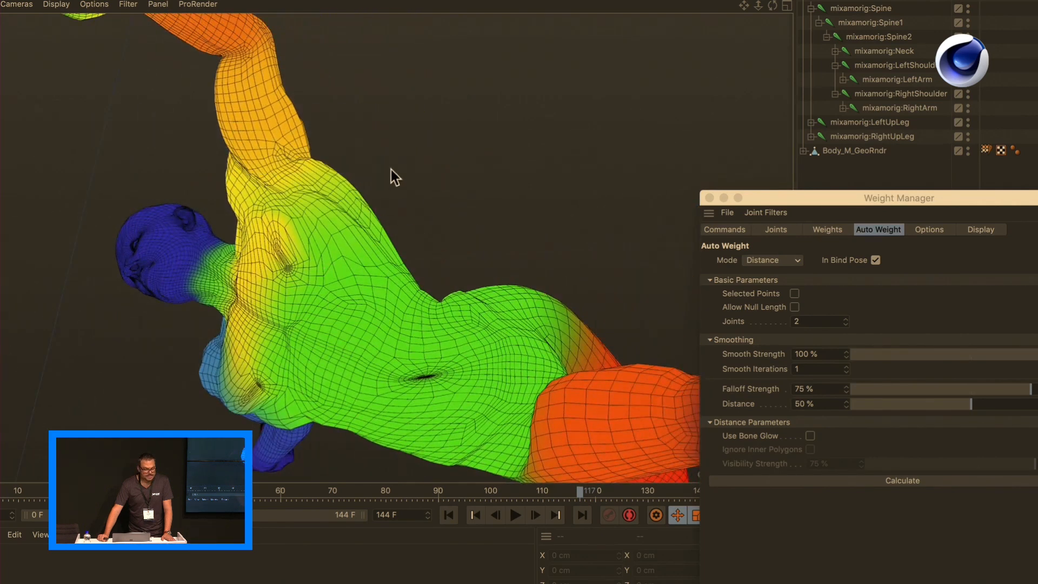
left_click_drag(361, 363, 403, 57, "alt")
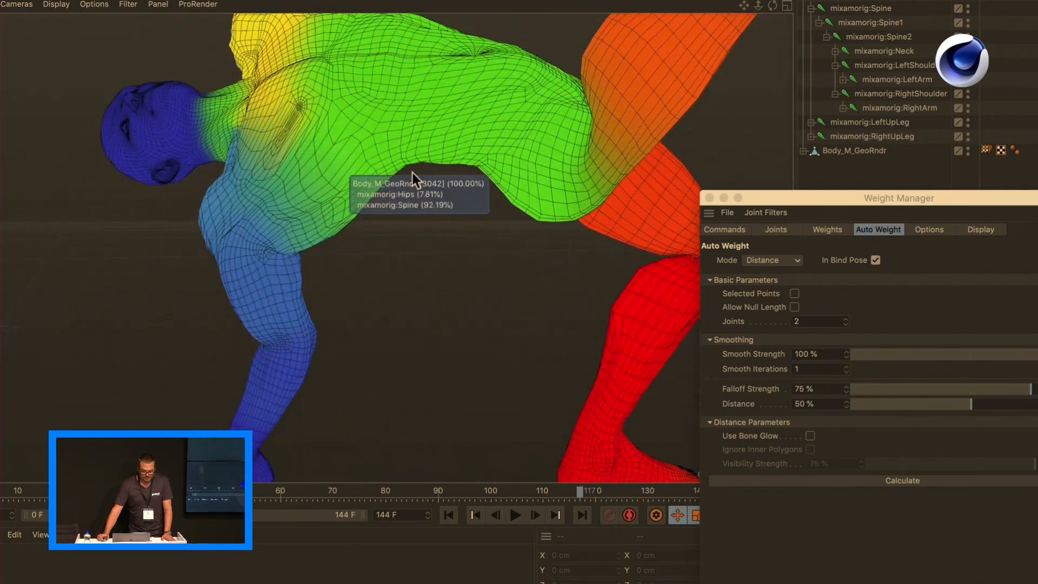
scroll(433, 216, "down", 5)
left_click_drag(439, 167, 447, 150, "alt")
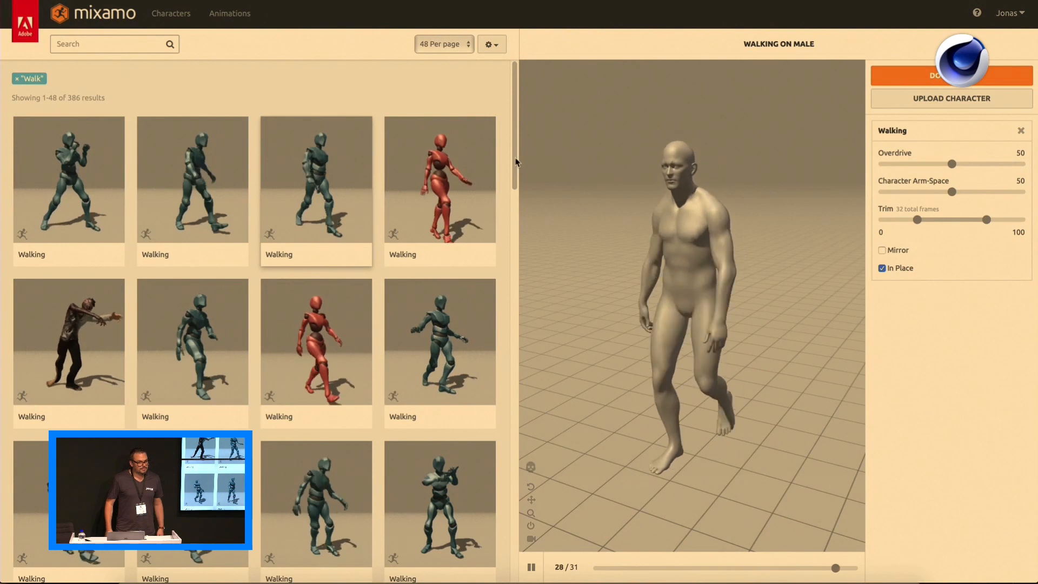
Switch to Mixamo and browse the available walking animations.
left_click_drag(516, 161, 515, 329)
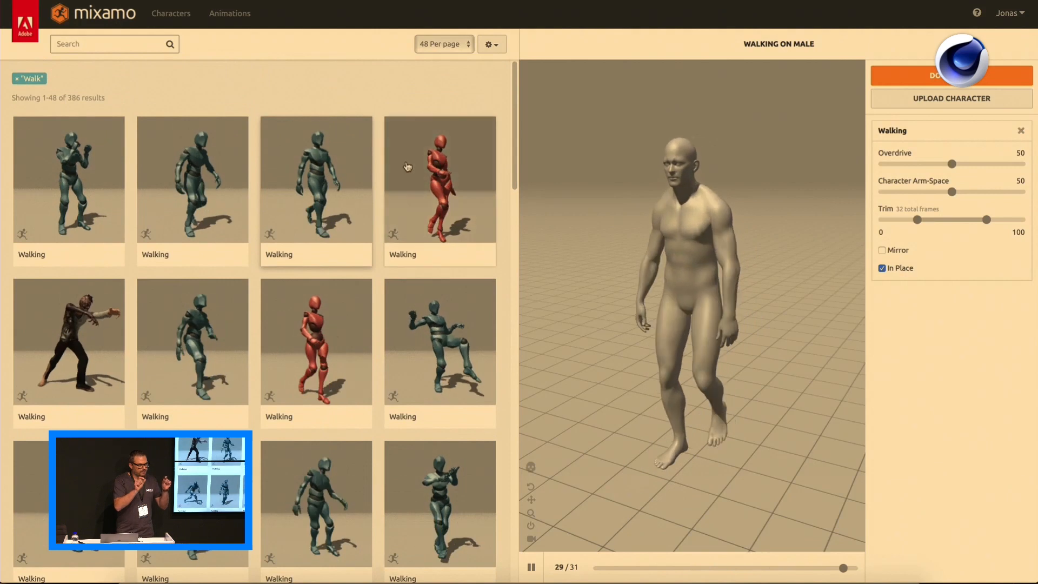
left_click_drag(515, 183, 509, 205)
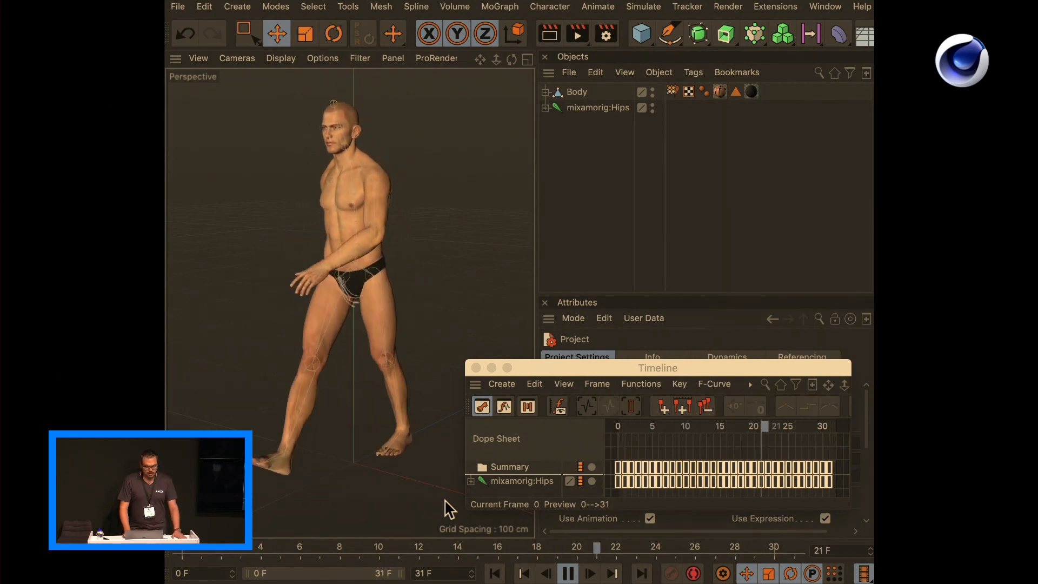
Disable the mixamorig:Hips animation track at frame 0 and reset the Body mesh's weights to the bind pose.
left_click(567, 573)
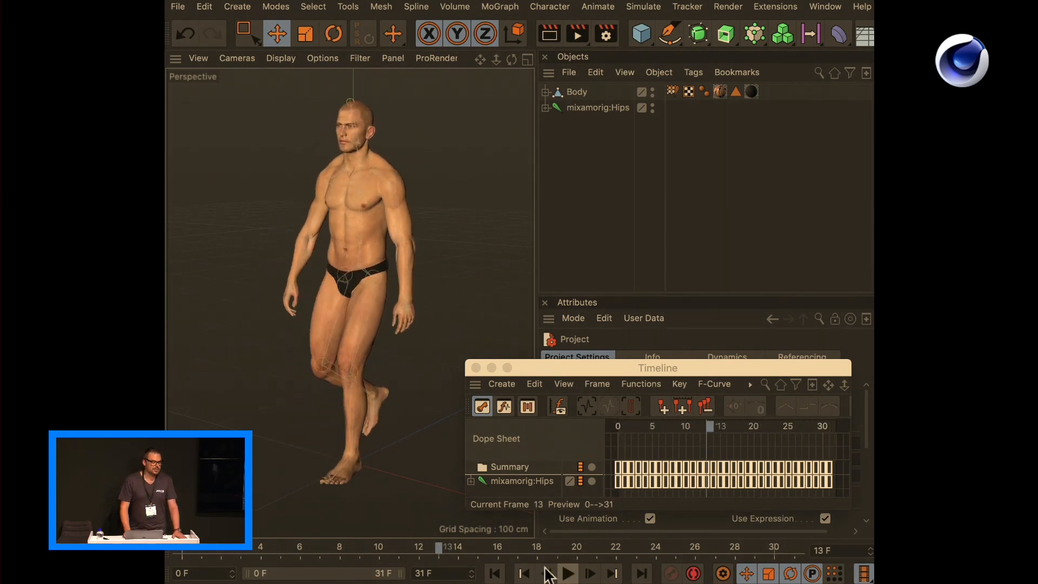
left_click(495, 573)
left_click(581, 478)
left_click_drag(592, 368, 1033, 460)
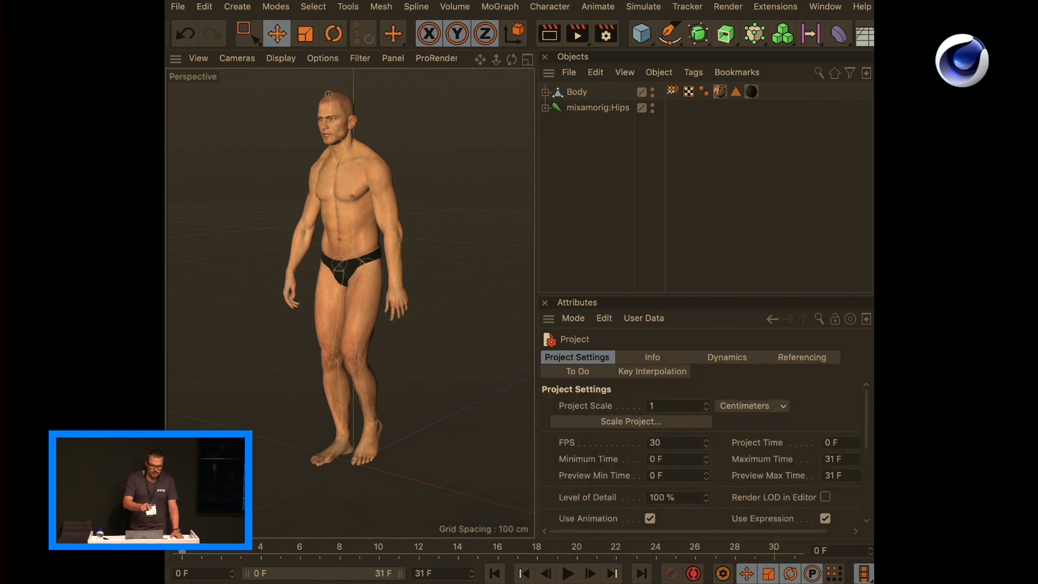
left_click(672, 95)
left_click(787, 394)
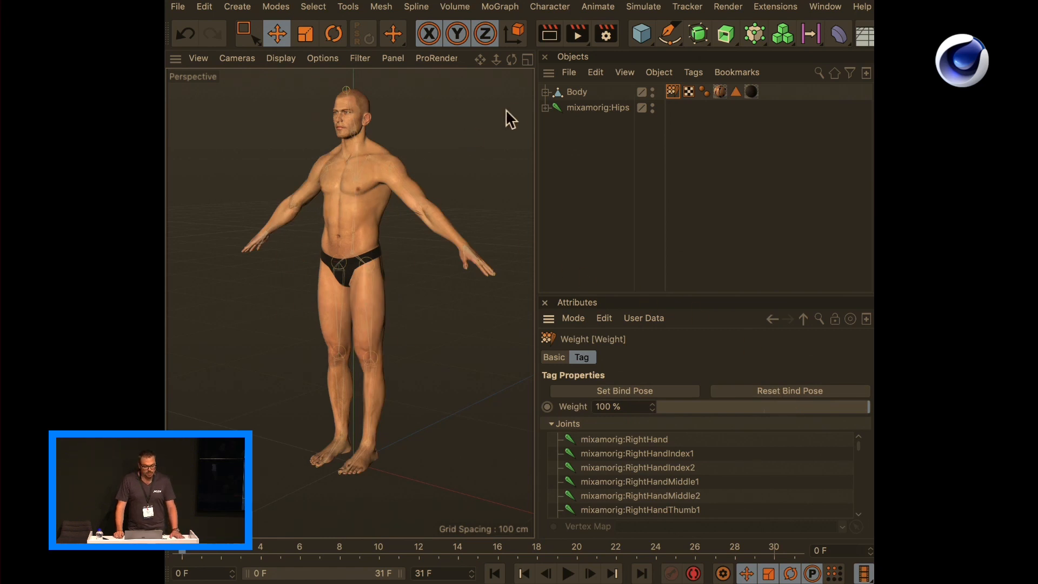
Add a Character object with the Mixamo Control Rig template and build its root, pelvis, both legs, arms and hands.
left_click(562, 7)
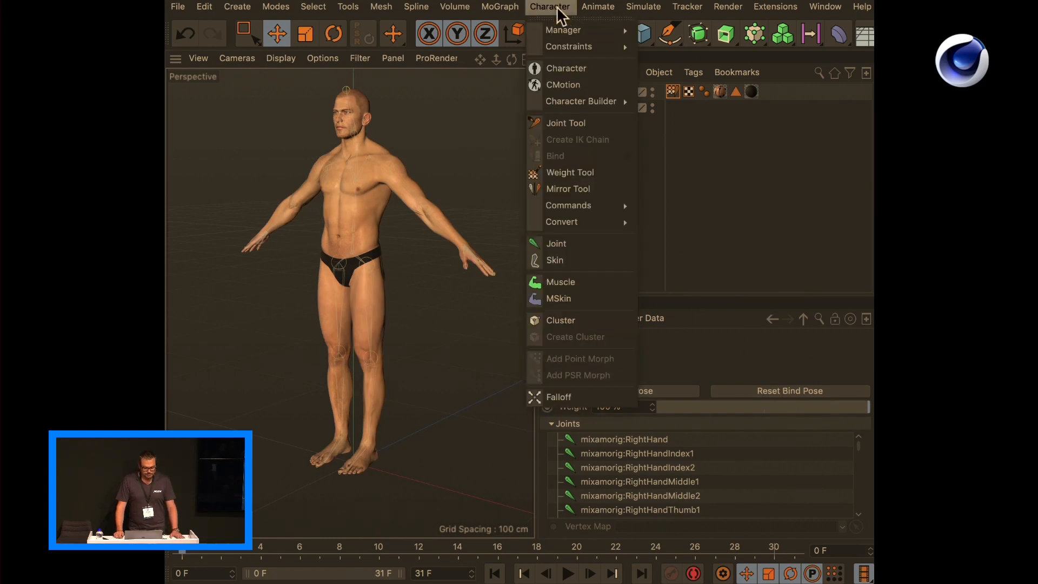
left_click(573, 69)
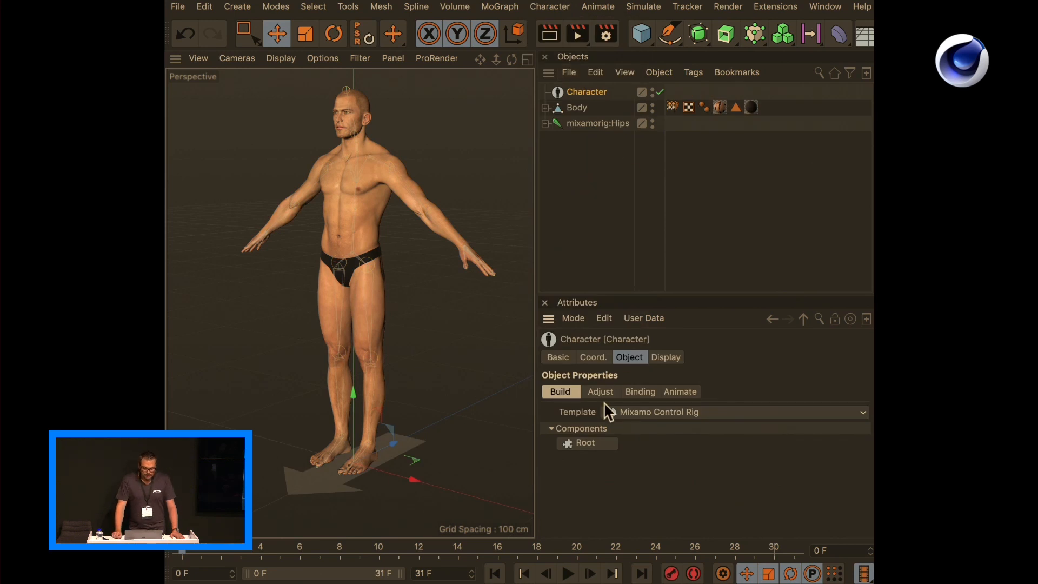
left_click(593, 442)
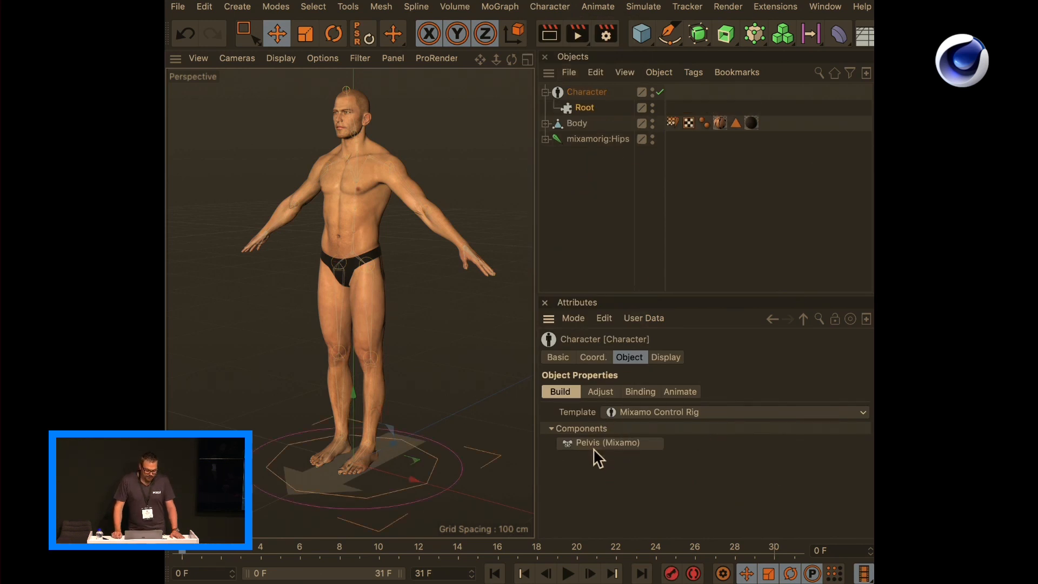
left_click(709, 444)
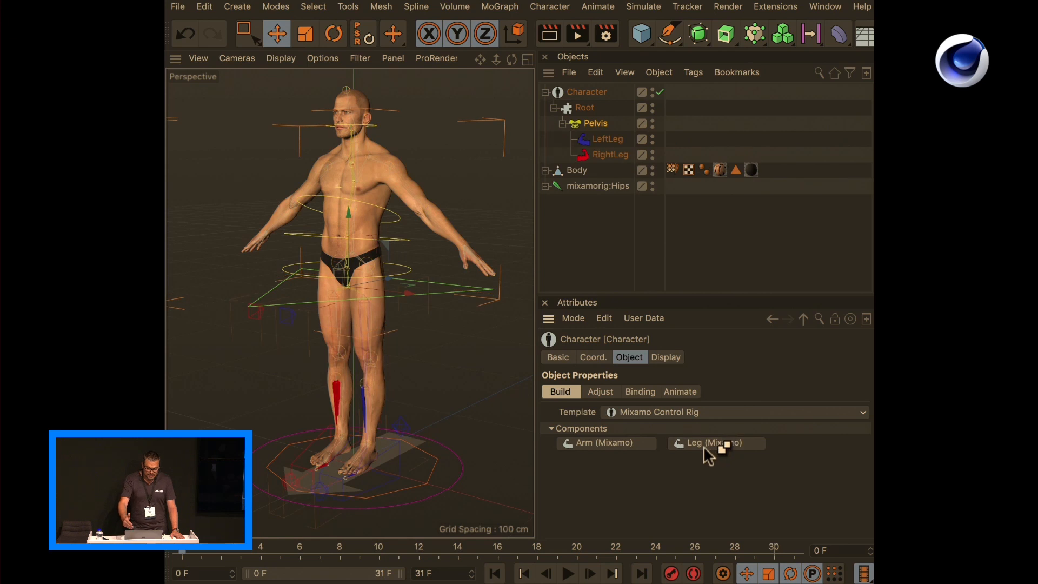
left_click(620, 446)
left_click(602, 443)
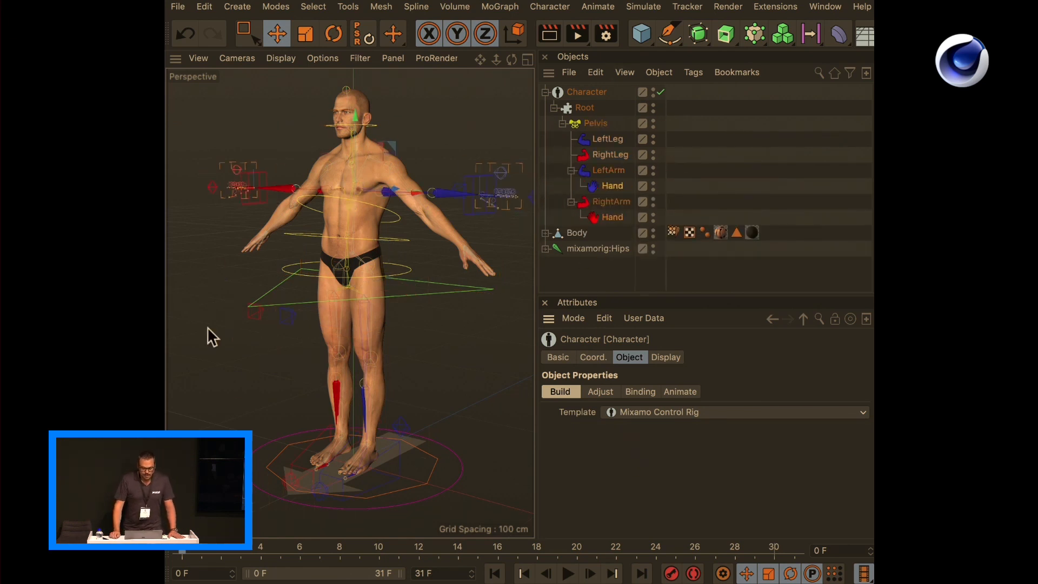
Check the rig's component placement in Adjust mode from the right view, including the left knee, and switch the Character to Animate mode.
left_click(599, 390)
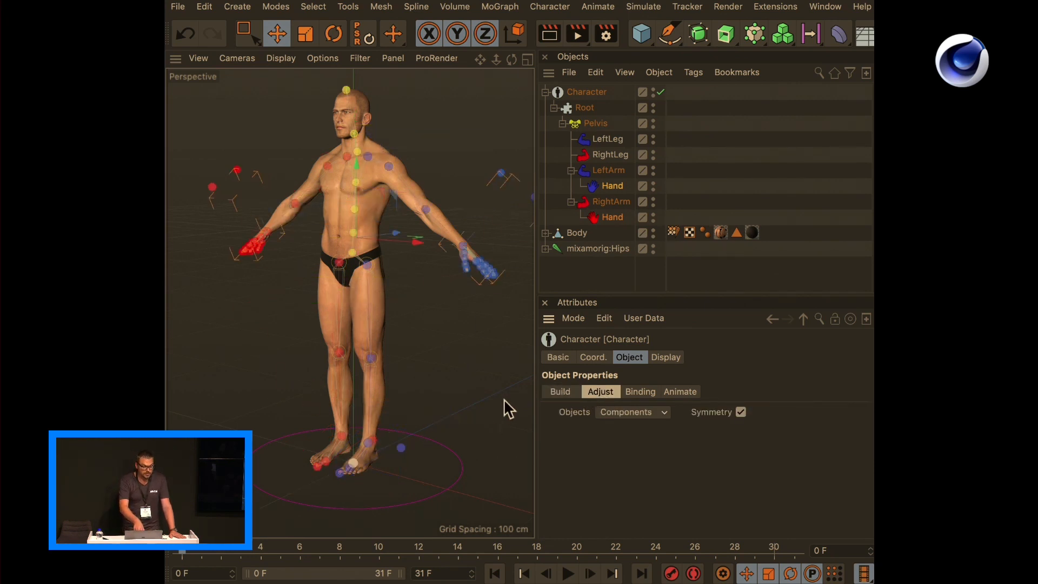
key("F3")
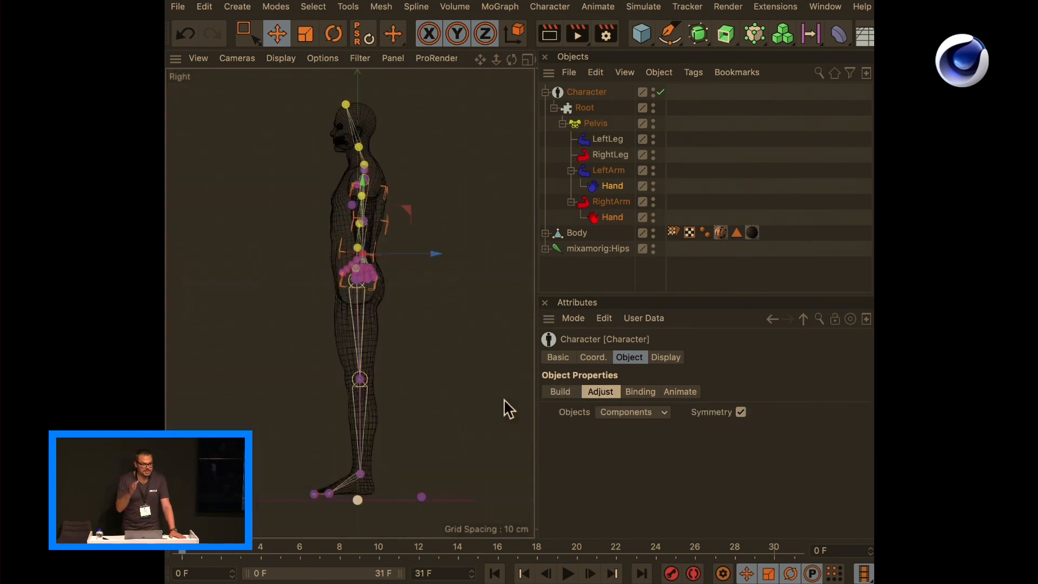
left_click(359, 378)
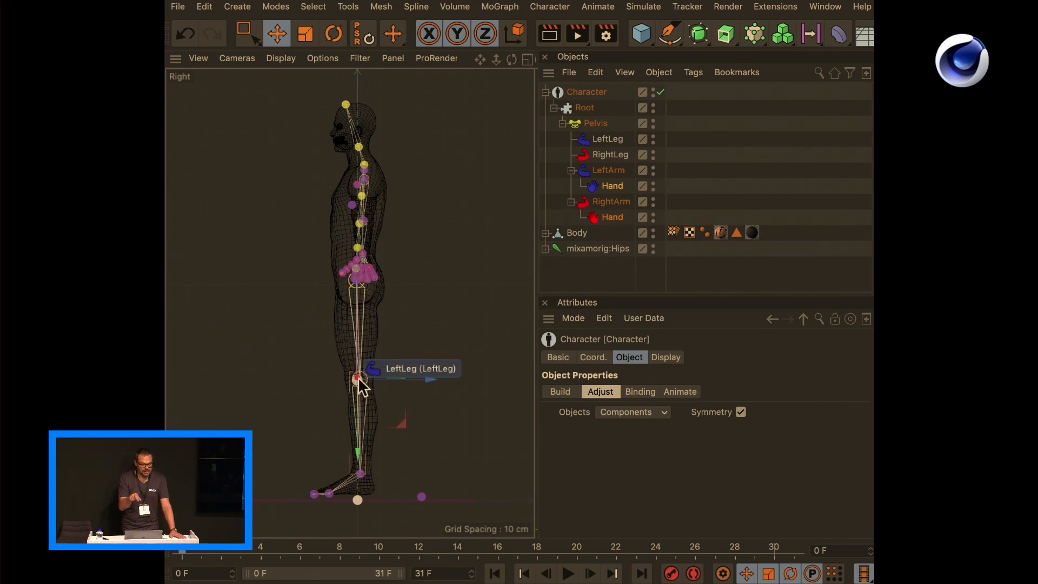
left_click(683, 392)
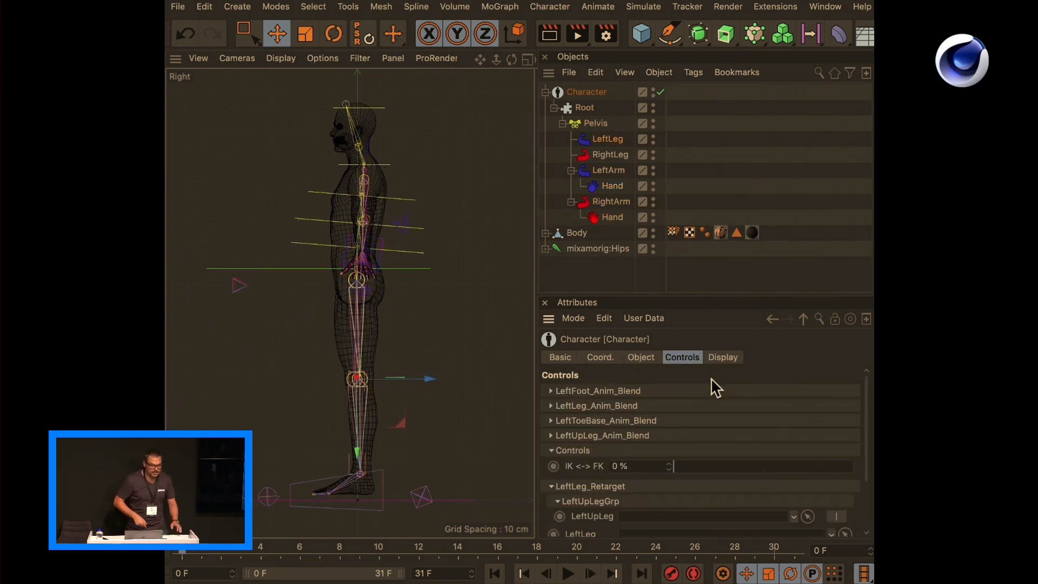
Assign the Body mesh as a weight tag source on the rig's Root component and transfer its weights.
left_click(585, 108)
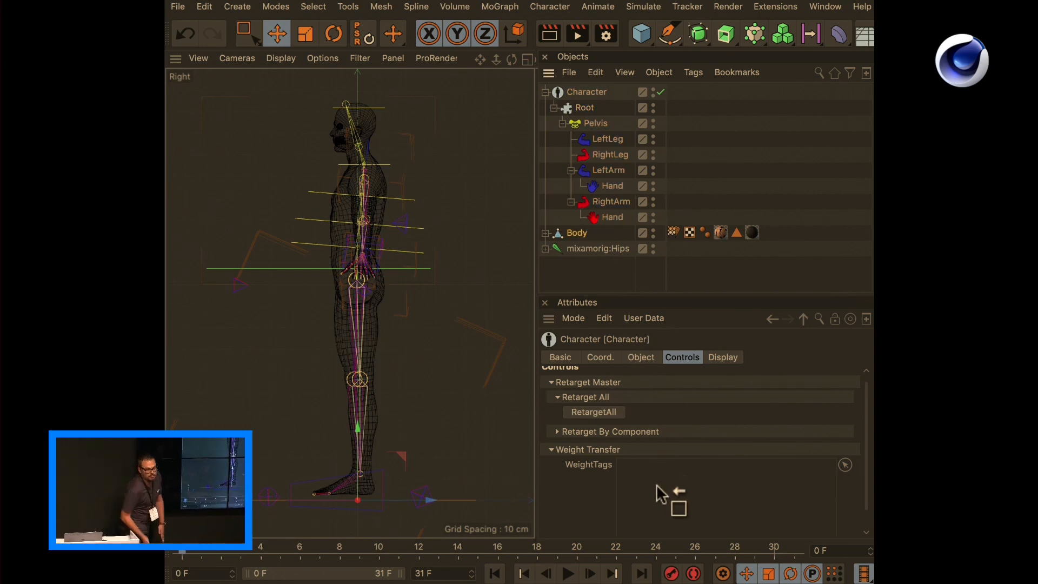
scroll(868, 439, "down", 1)
left_click(597, 525)
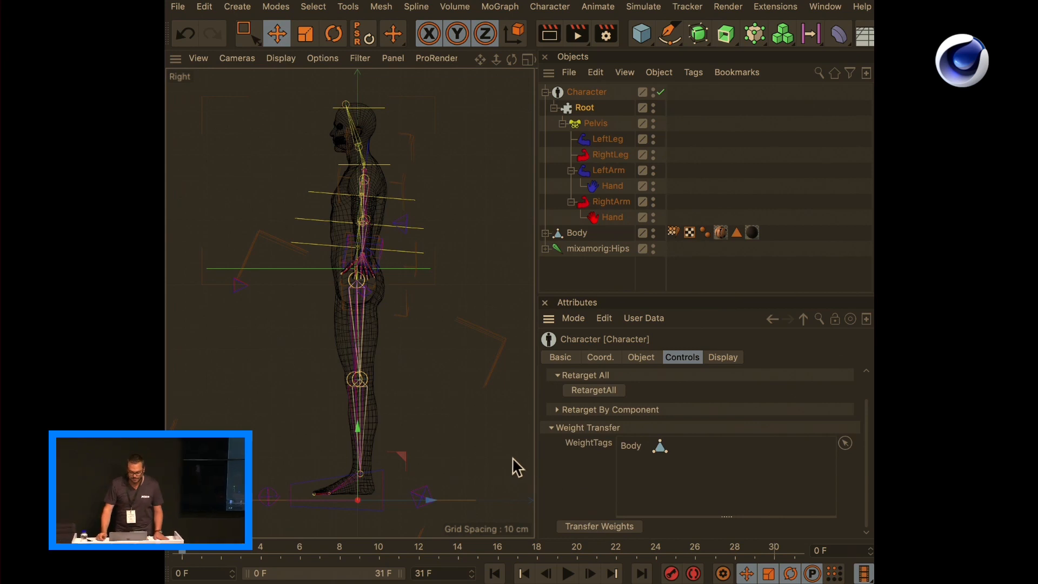
Hide the mixamorig:Hips skeleton in the perspective view and test-move the chest's spine control, undoing that move.
key("F1")
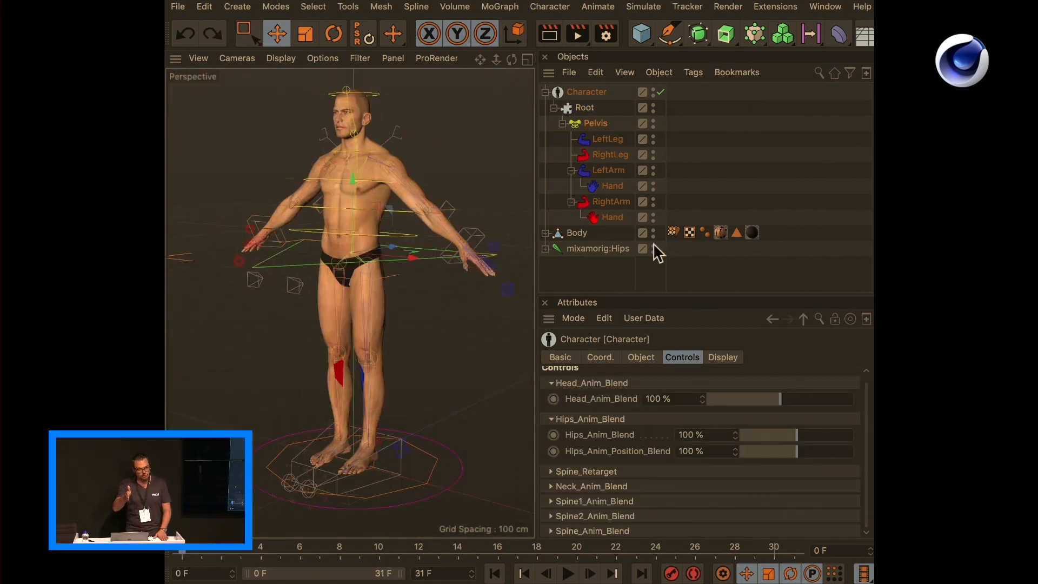
left_click(653, 245)
left_click_drag(352, 188, 373, 213)
key("super+z")
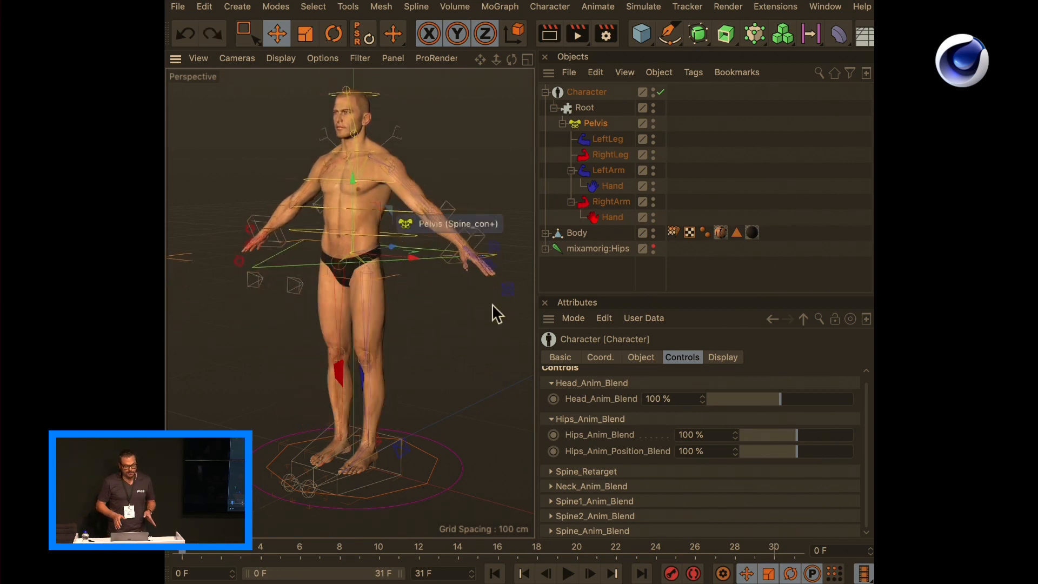
Re-enable the mixamorig:Hips animation track and play the walk cycle on the control rig with nothing selected.
left_click_drag(872, 441, 536, 360)
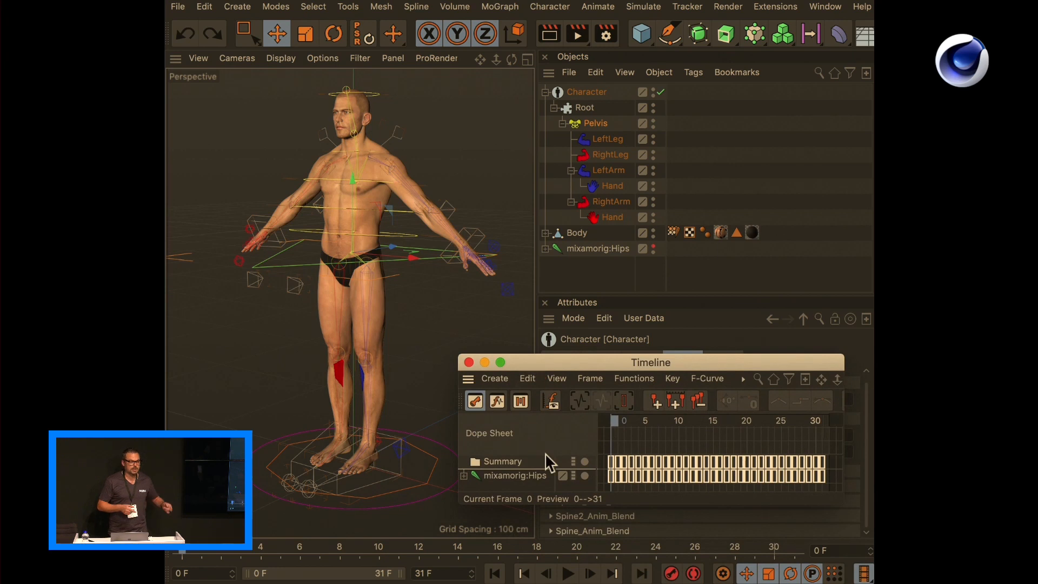
left_click(575, 476)
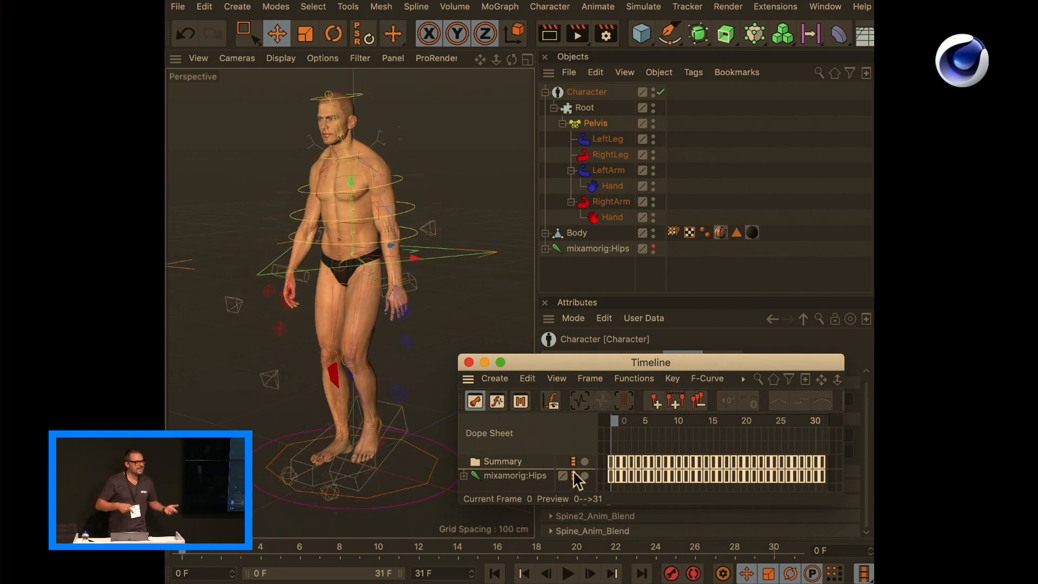
left_click(469, 362)
left_click(571, 576)
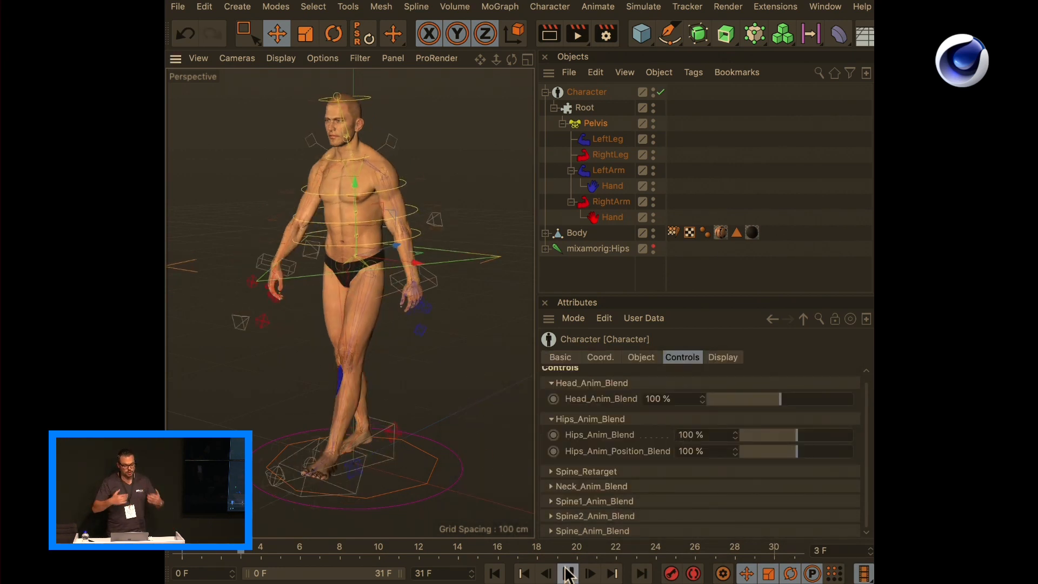
left_click(569, 271)
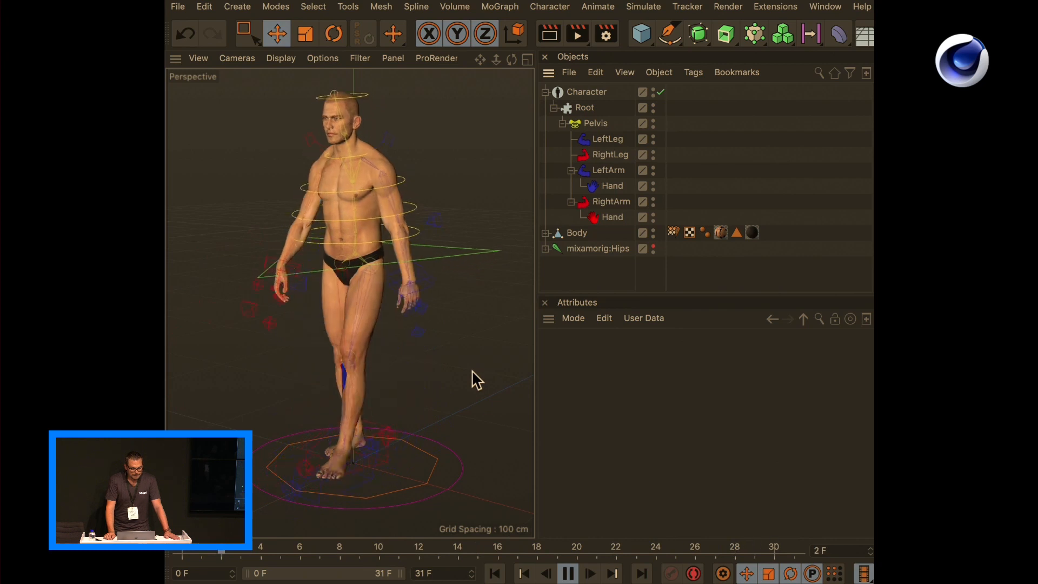
Lower the hips control and tilt the head control back at frame 0, checking the adjusted walk in playback.
left_click(568, 574)
left_click(497, 573)
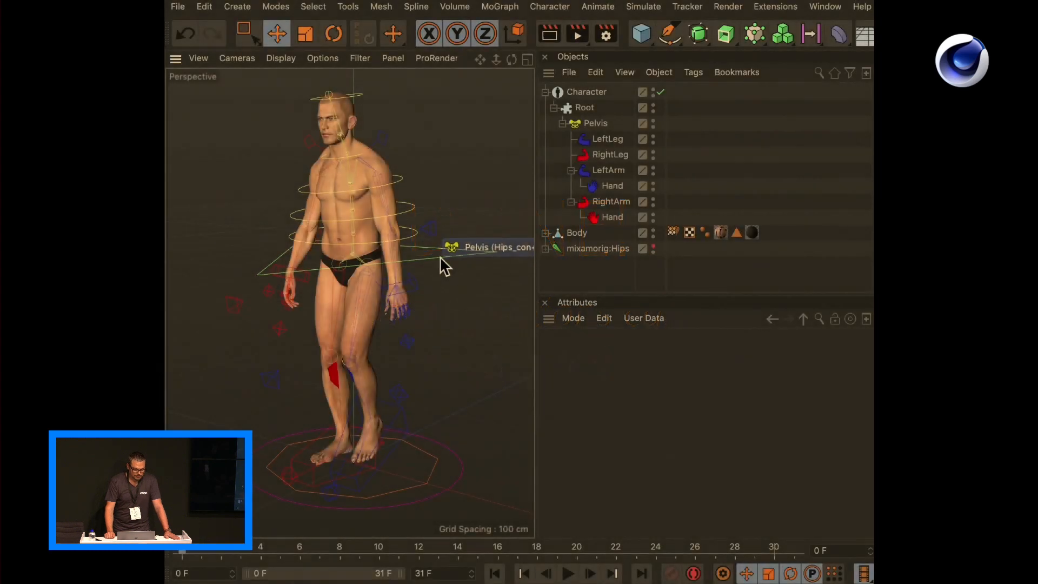
left_click(355, 201)
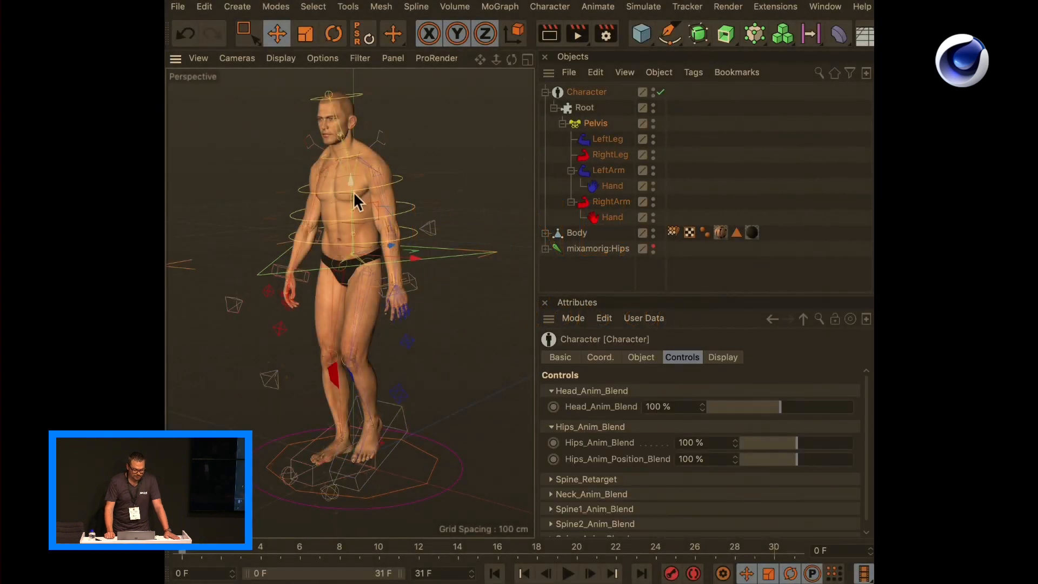
left_click_drag(347, 215, 347, 226)
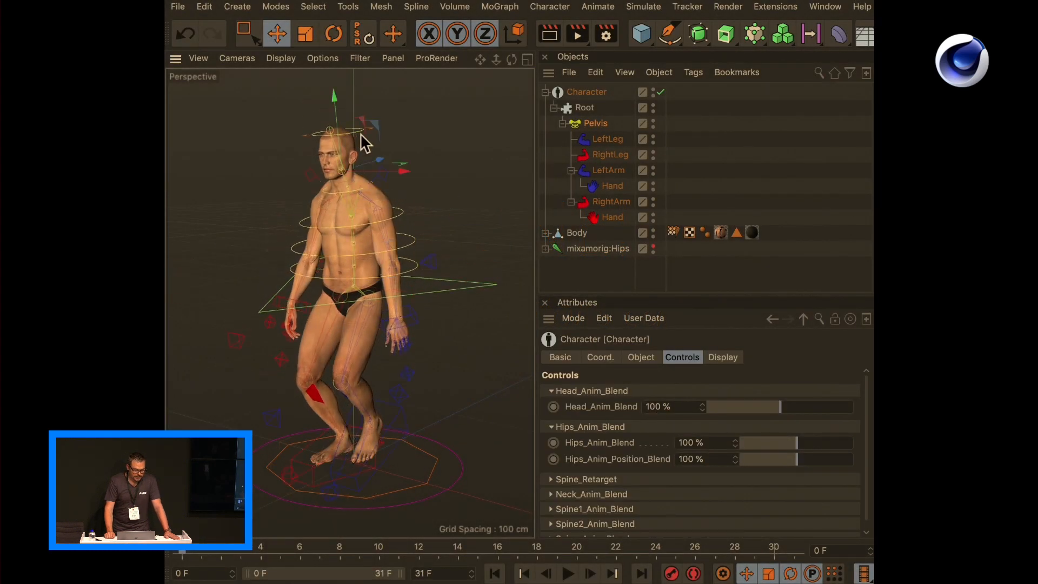
key("r")
left_click_drag(319, 148, 327, 131)
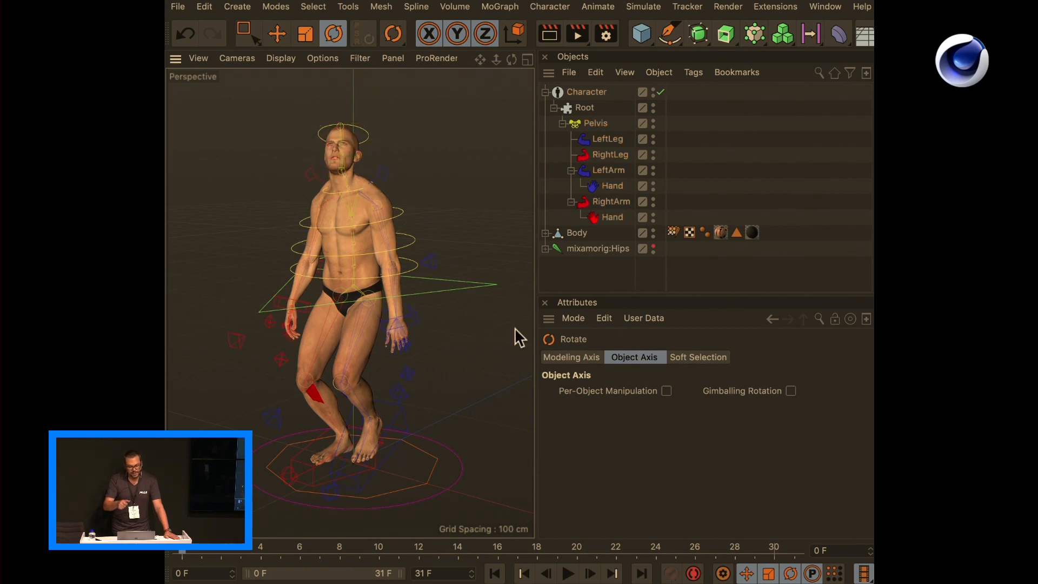
left_click(569, 573)
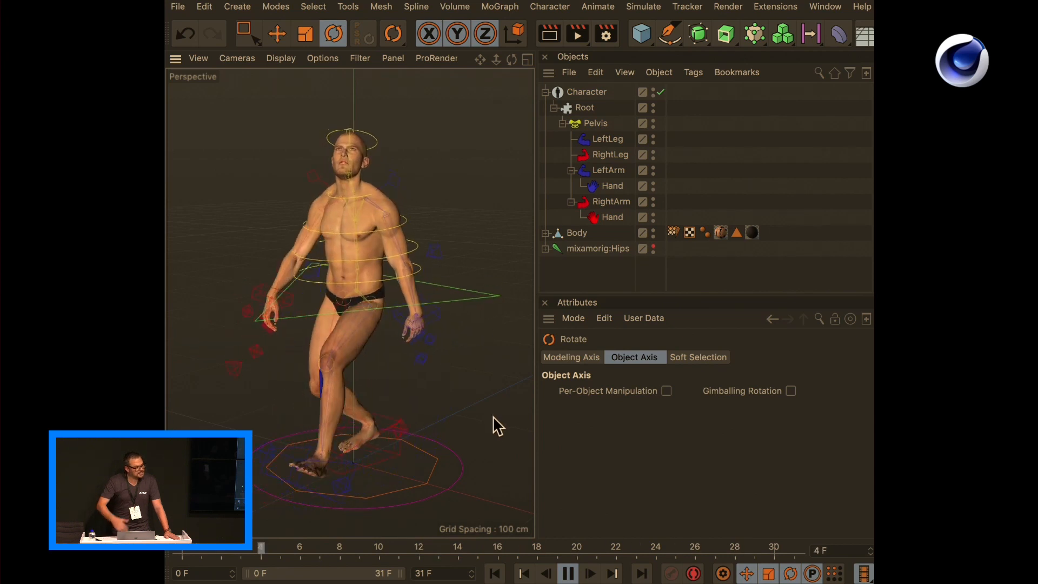
left_click(566, 573)
Bend the torso forward by rotating the selected spine controls with Per-Object Manipulation and Gimballing Rotation enabled.
left_click(368, 158)
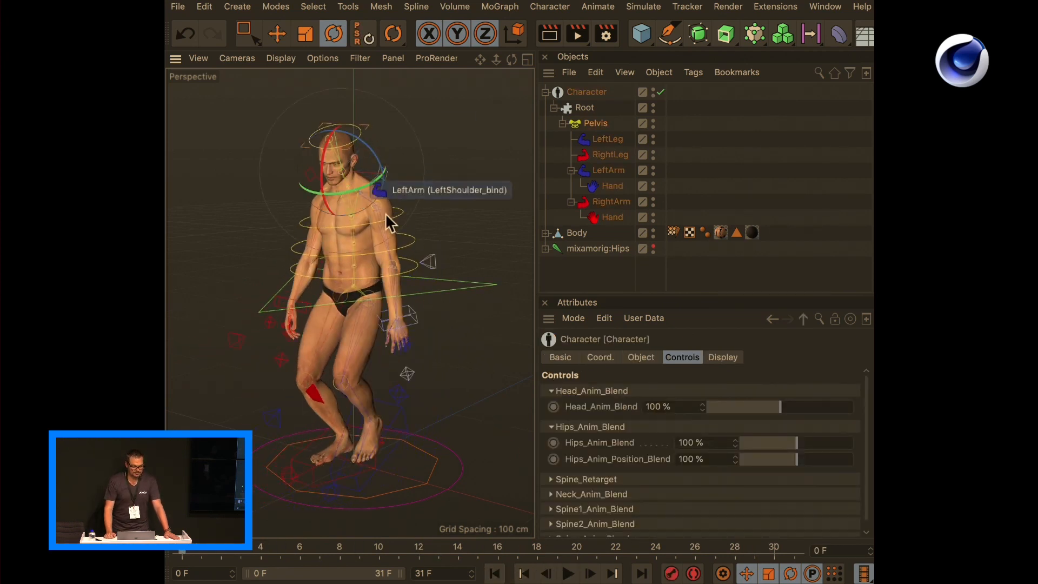
left_click(412, 264, "shift")
key("r")
left_click(666, 391)
left_click(790, 391)
left_click_drag(326, 225, 323, 233)
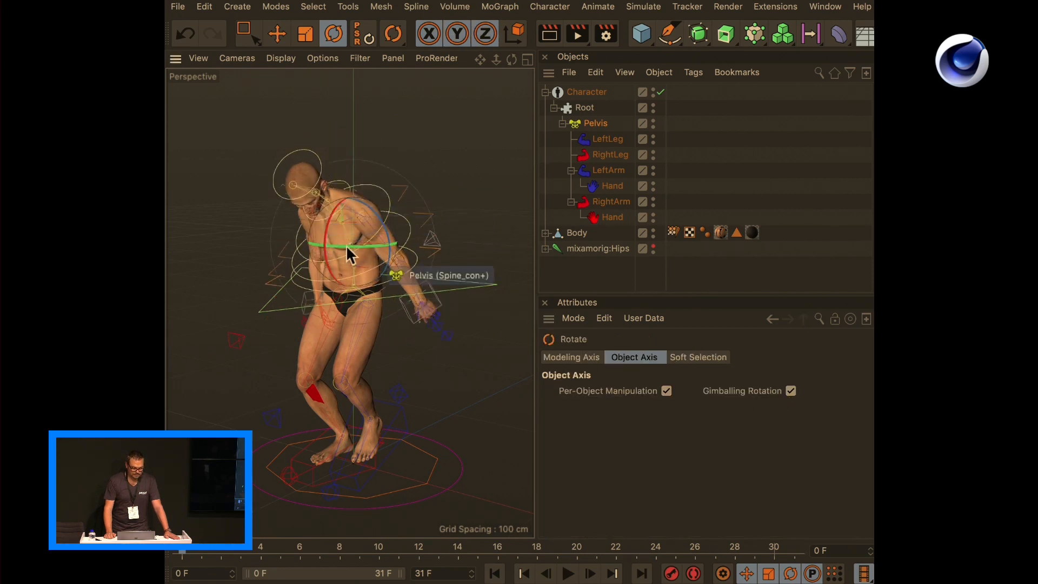
Rotate the head control up to face forward and play the crouched walk.
left_click(313, 172)
left_click(464, 168)
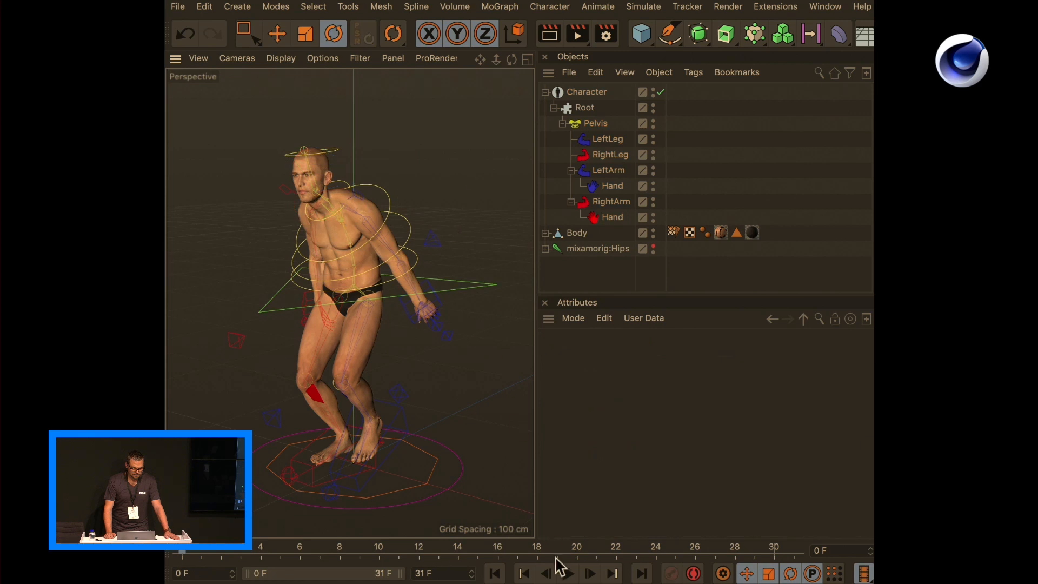
left_click(565, 572)
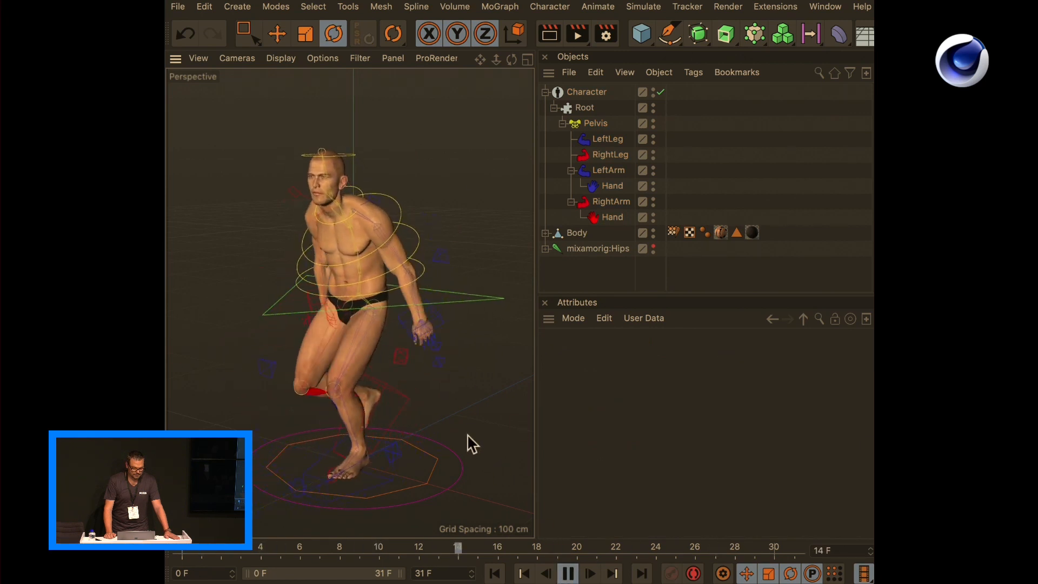